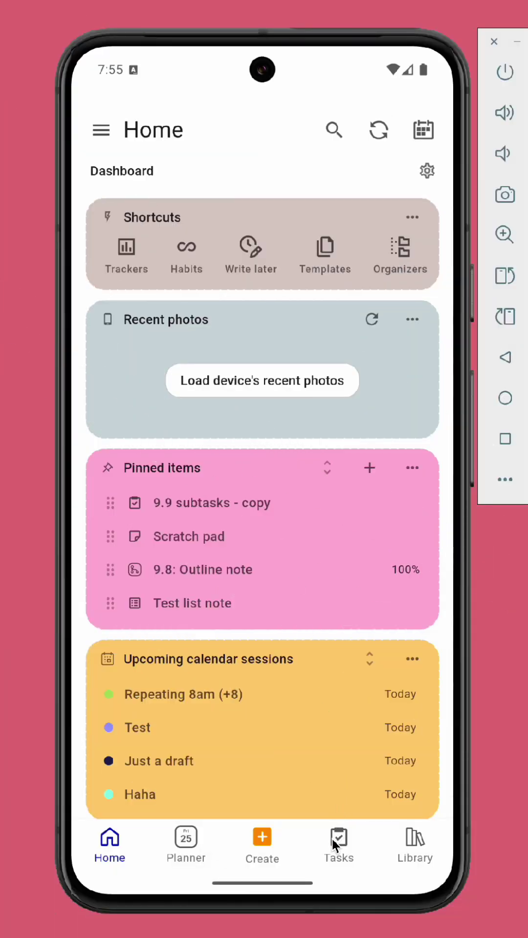
# Open the Subtasks demo task from the Tasks list
pyautogui.click(332, 837)
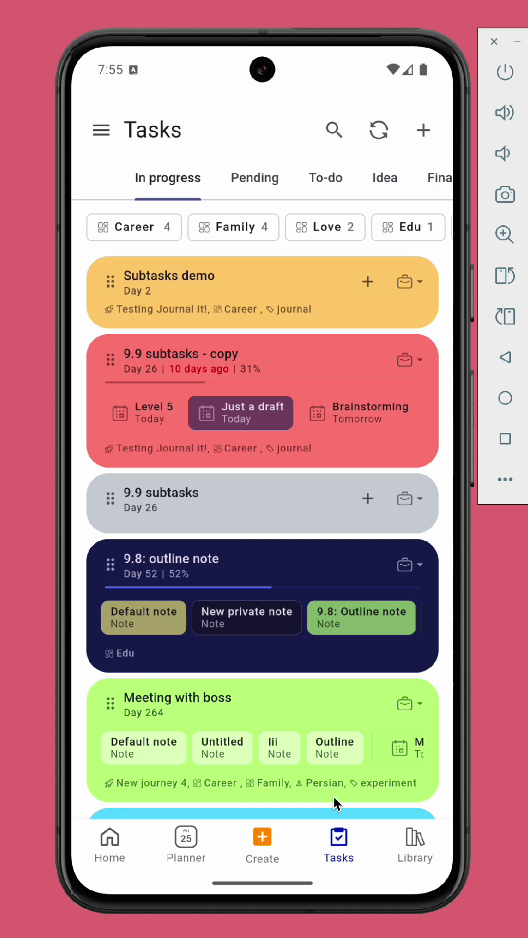
pyautogui.click(264, 289)
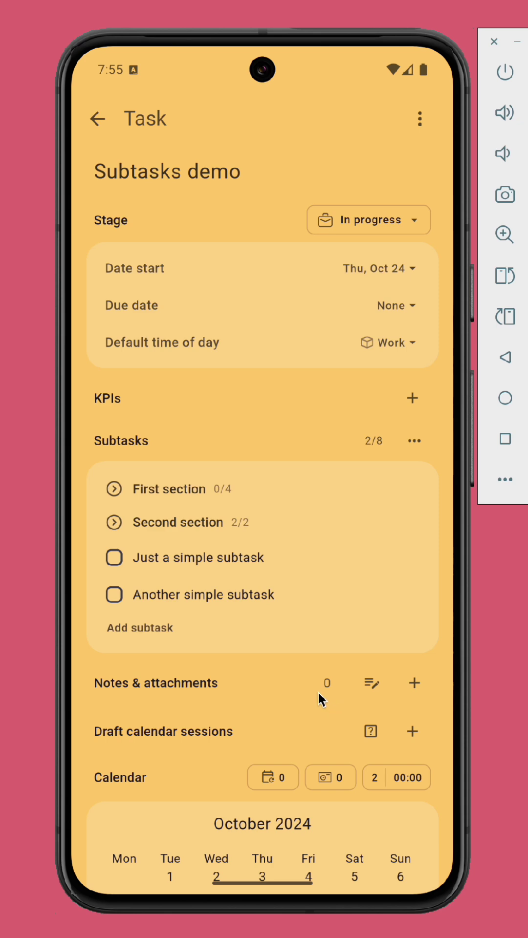
# Add two subtasks, 'Test subtask' and 'Test another subtask'
pyautogui.click(156, 627)
pyautogui.write('Test subtask')
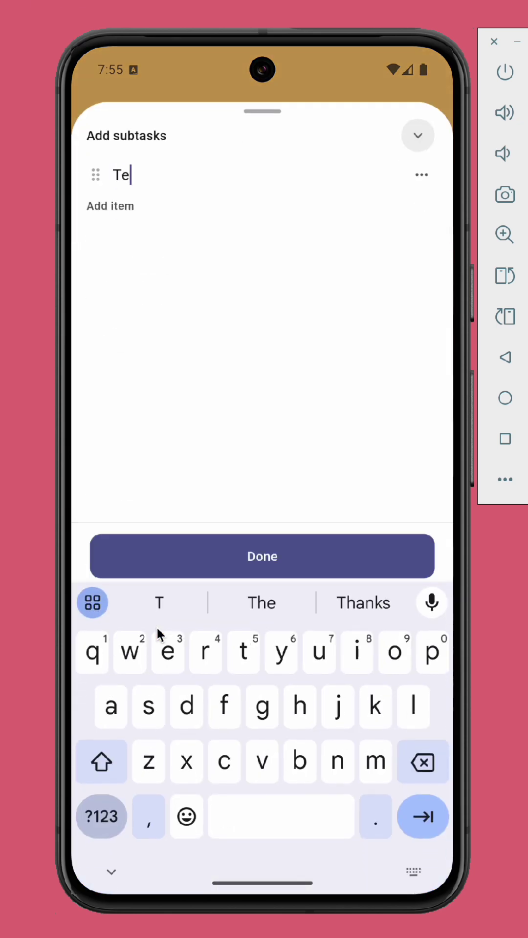
pyautogui.click(422, 817)
pyautogui.write('Test another subtask')
pyautogui.click(277, 560)
# Add a new section named 'Subtask section' to the subtask list
pyautogui.click(413, 442)
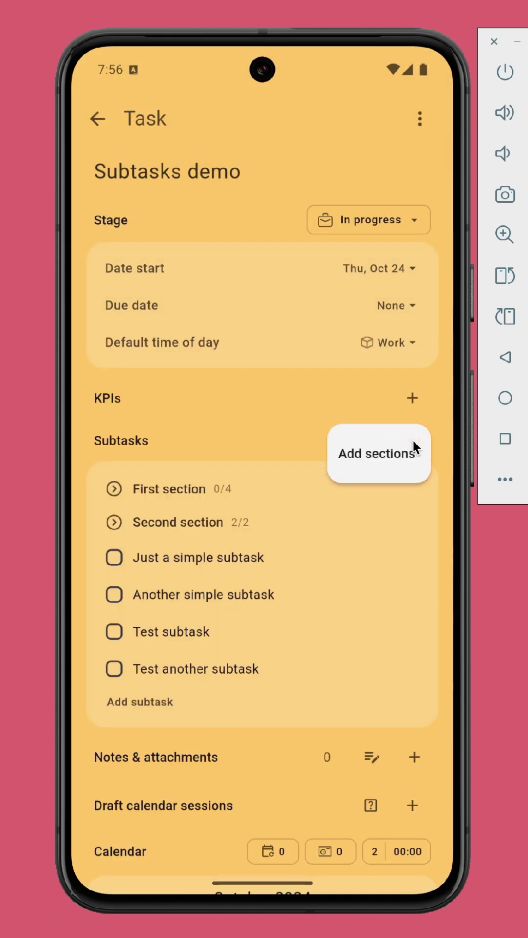
pyautogui.click(392, 455)
pyautogui.write('Subtask section')
pyautogui.click(293, 559)
# Convert 'Test subtask' into a section holding items 'Test' and 'Another test'
pyautogui.moveTo(190, 569); pyautogui.dragTo(189, 568)
pyautogui.click(198, 662)
pyautogui.write('Test')
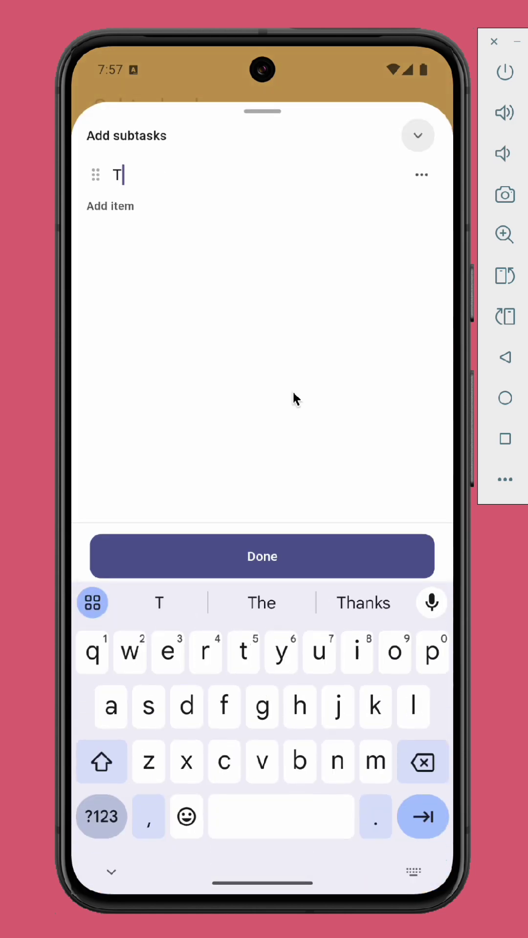
pyautogui.click(426, 828)
pyautogui.write('Another test')
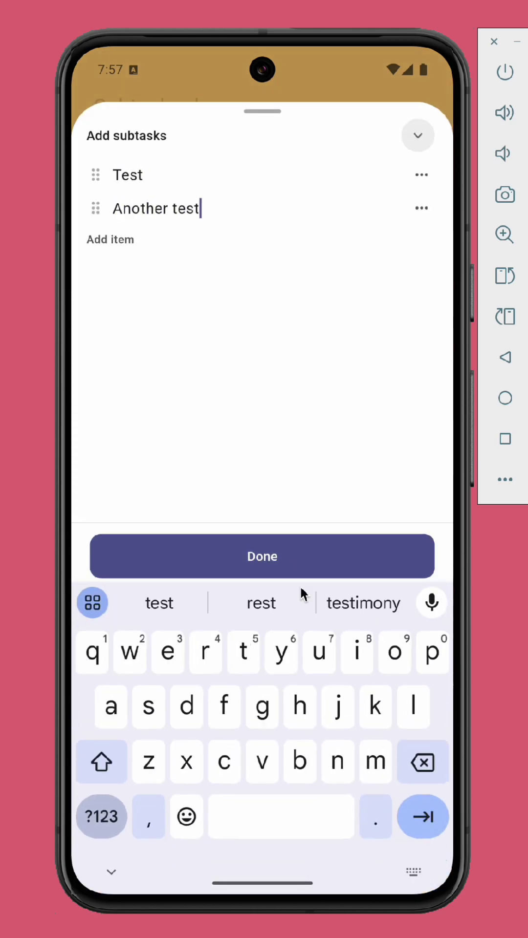
pyautogui.click(288, 558)
# Move 'Test another subtask' into Subtask section, then nest that section under Test subtask
pyautogui.moveTo(202, 702); pyautogui.dragTo(207, 779)
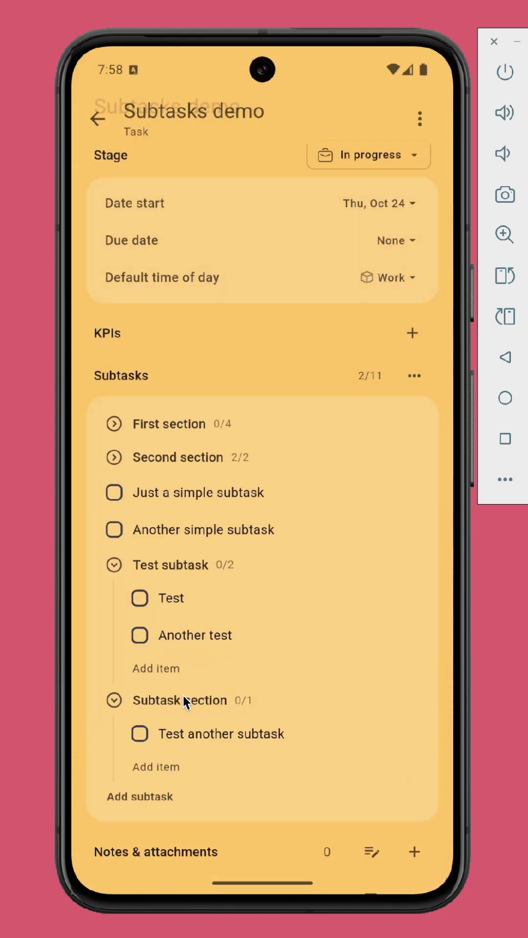
pyautogui.moveTo(183, 694); pyautogui.dragTo(175, 606)
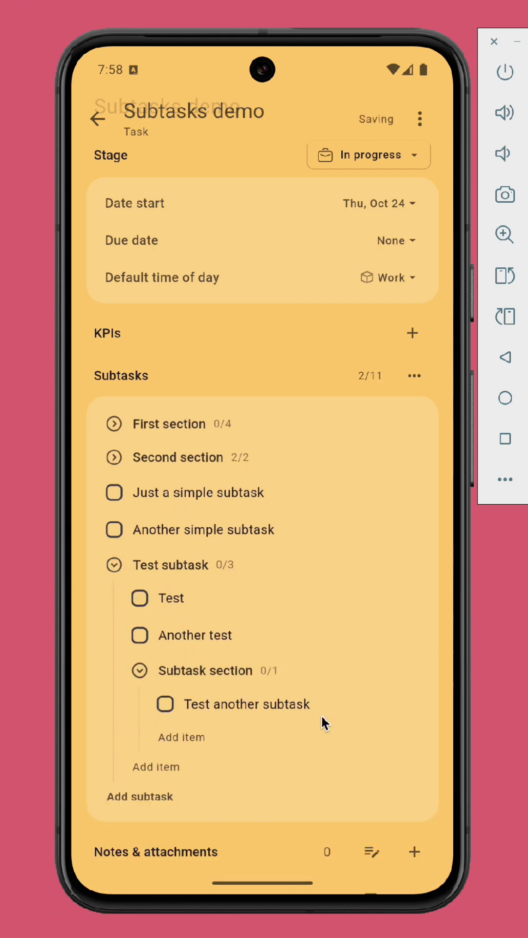
# Schedule a calendar session for 'Test another subtask' today, Friday Oct 25, in the Work block
pyautogui.click(263, 705)
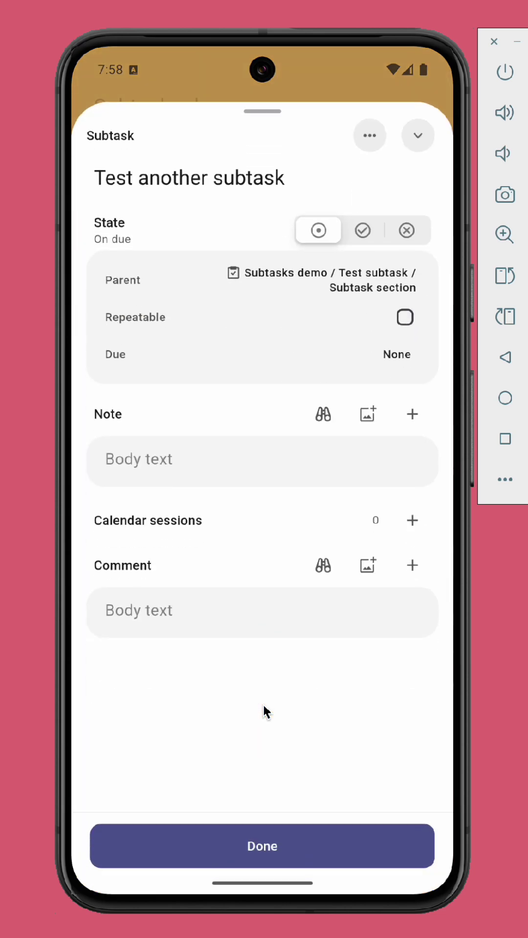
pyautogui.click(405, 318)
pyautogui.click(405, 318)
pyautogui.click(412, 520)
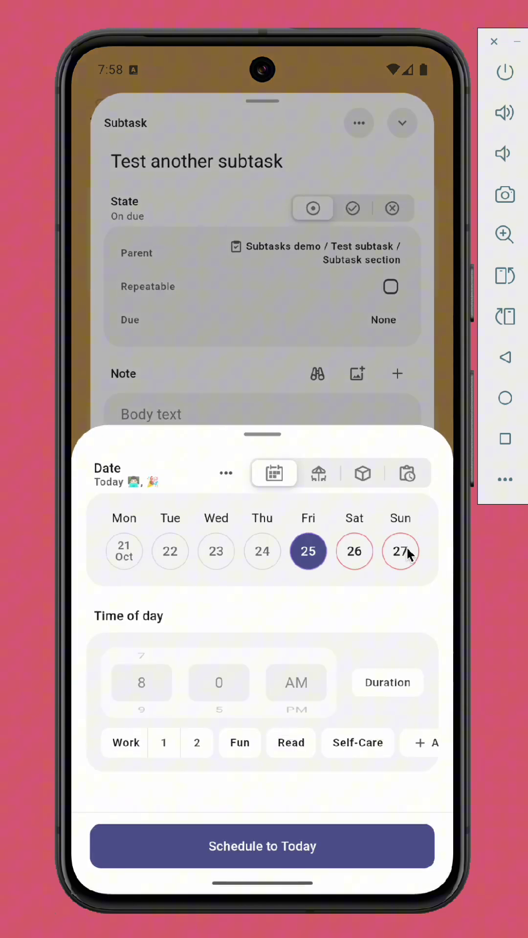
pyautogui.click(132, 743)
pyautogui.click(226, 840)
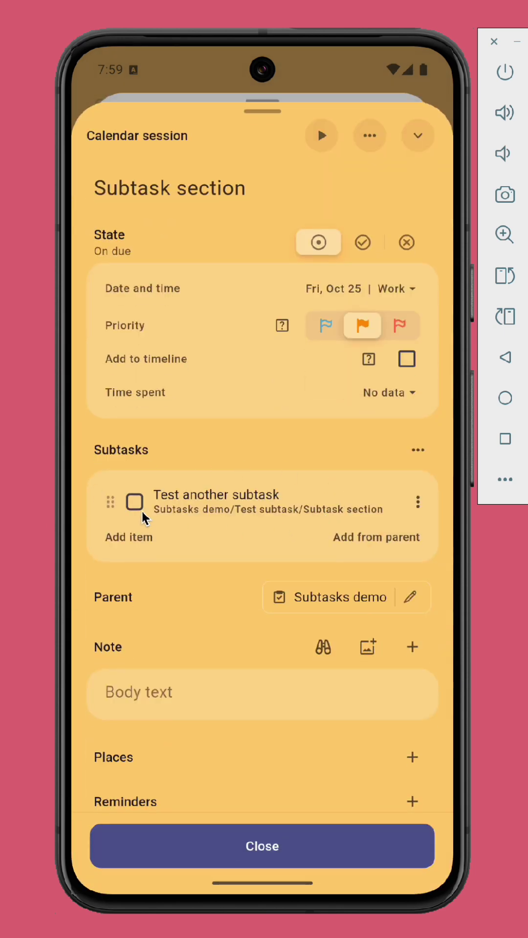
# Add Just a simple subtask and Another simple subtask from the parent task to the session
pyautogui.click(376, 538)
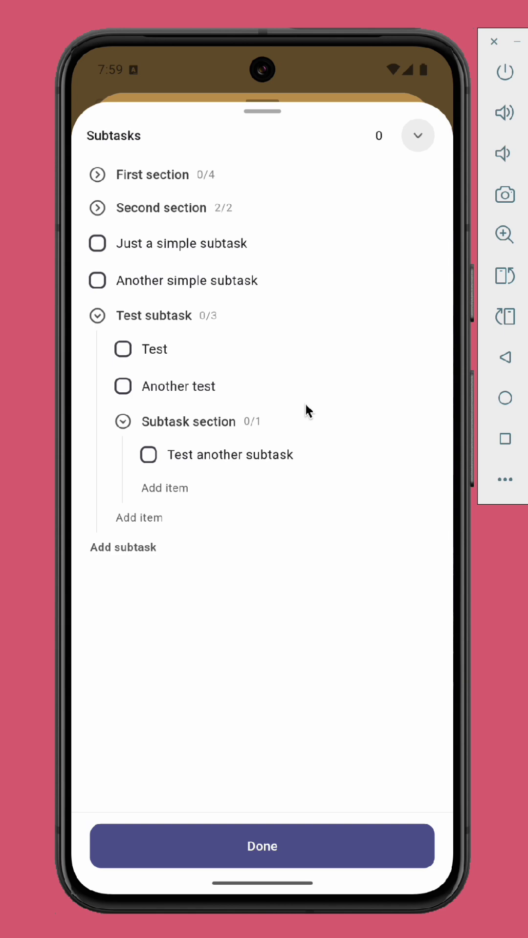
pyautogui.click(211, 245)
pyautogui.click(202, 279)
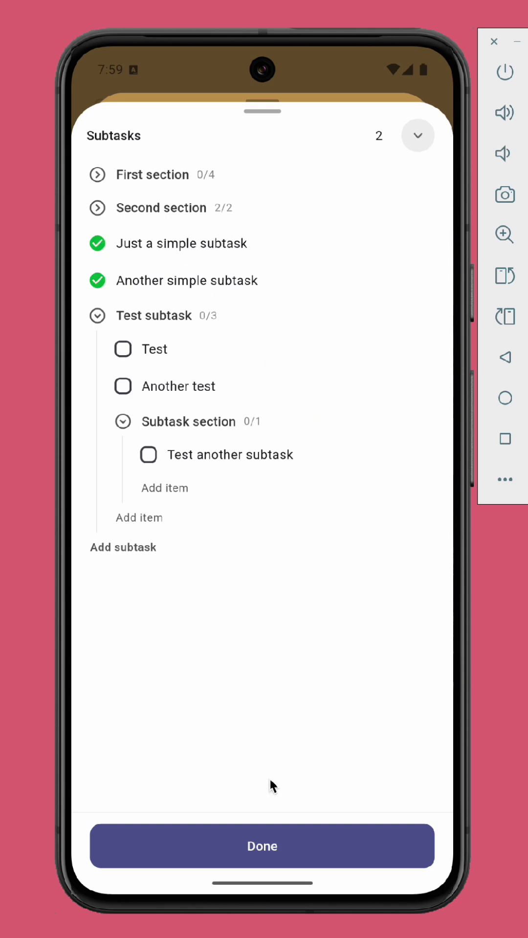
pyautogui.click(264, 848)
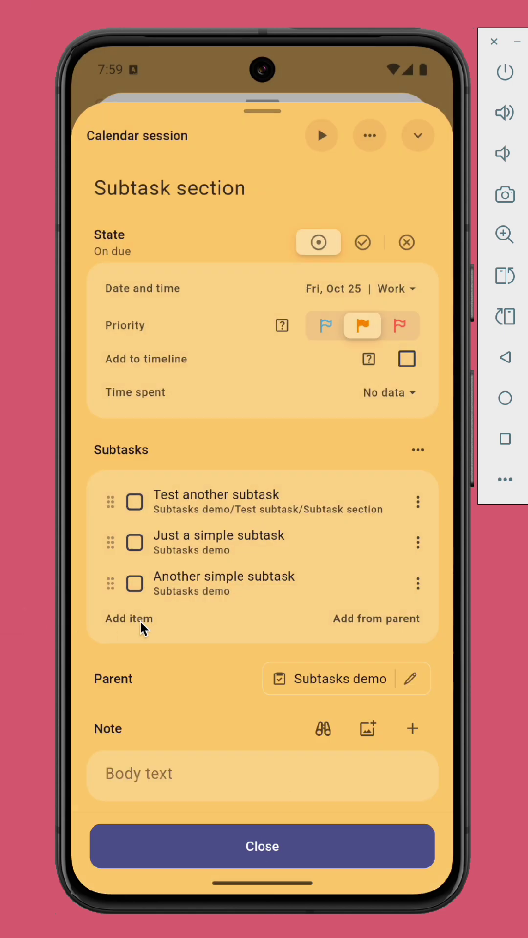
# Add 'Custom subtask' and 'Another custom one', complete Test another subtask, and close the session
pyautogui.click(142, 620)
pyautogui.write('Custom subtask')
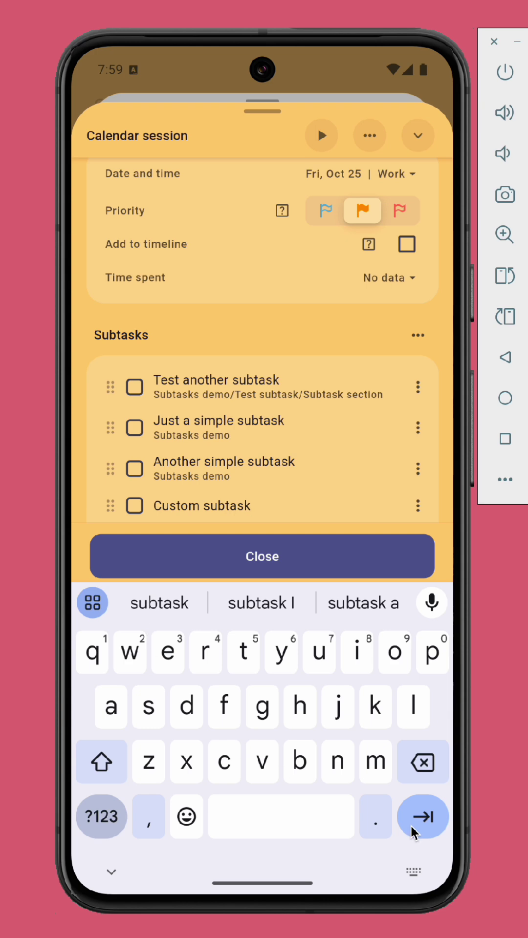
pyautogui.click(415, 830)
pyautogui.write('Another custom one')
pyautogui.click(118, 866)
pyautogui.click(135, 353)
pyautogui.click(266, 846)
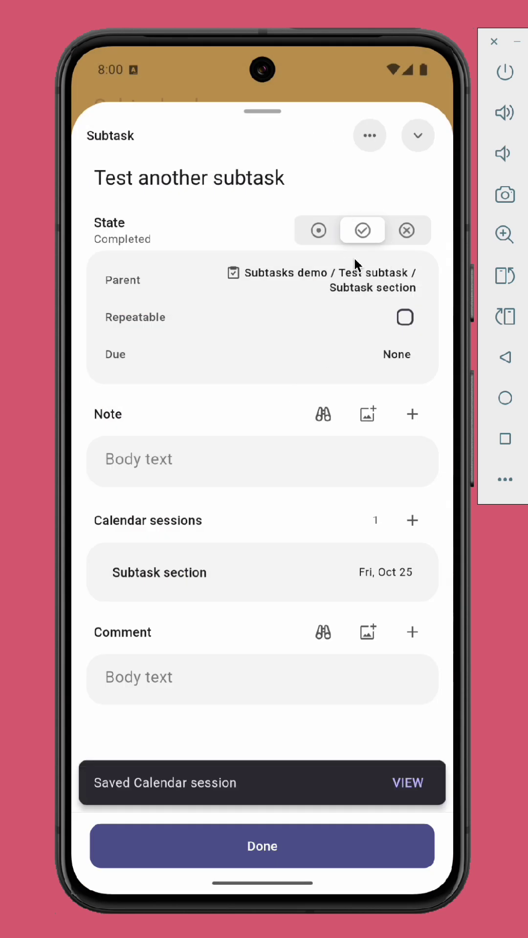
# Make Test another subtask repeatable, reset it to On due, and tick it in the Oct 25 session
pyautogui.click(404, 318)
pyautogui.click(320, 232)
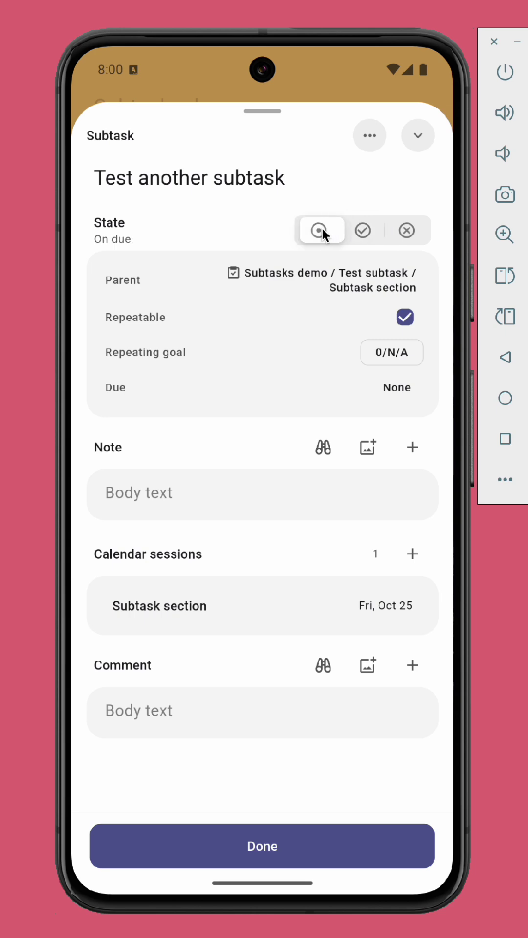
pyautogui.click(199, 609)
pyautogui.click(135, 504)
pyautogui.click(218, 845)
# Add a second session on Saturday, Oct 26 in the Fun block and tick the subtask there
pyautogui.click(412, 554)
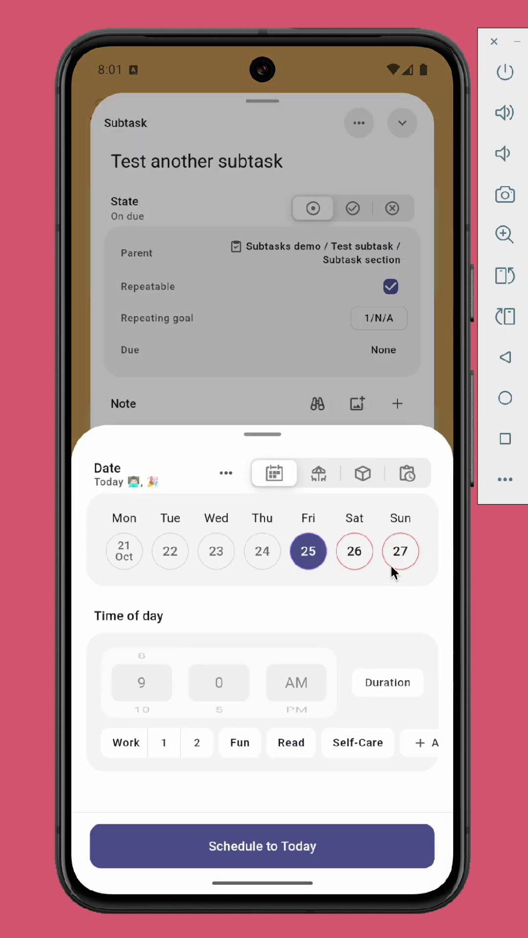
pyautogui.click(355, 555)
pyautogui.click(200, 743)
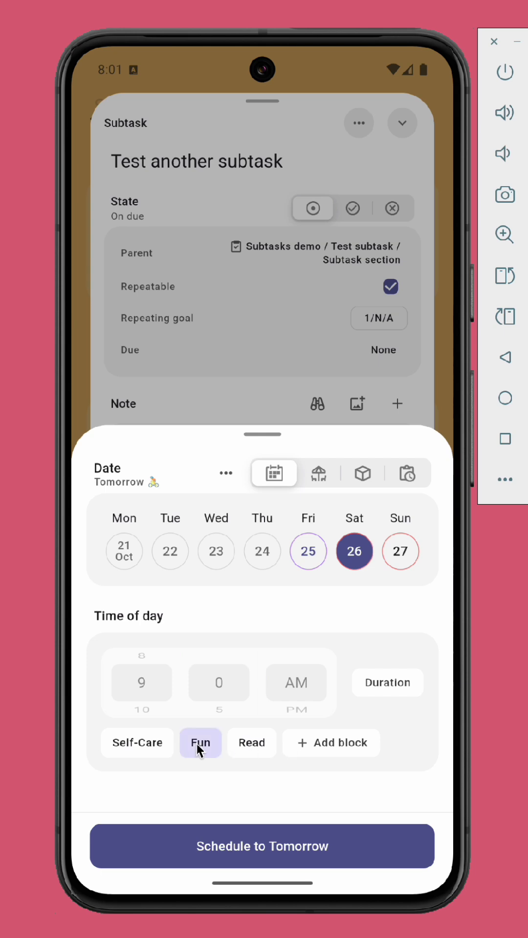
pyautogui.click(251, 849)
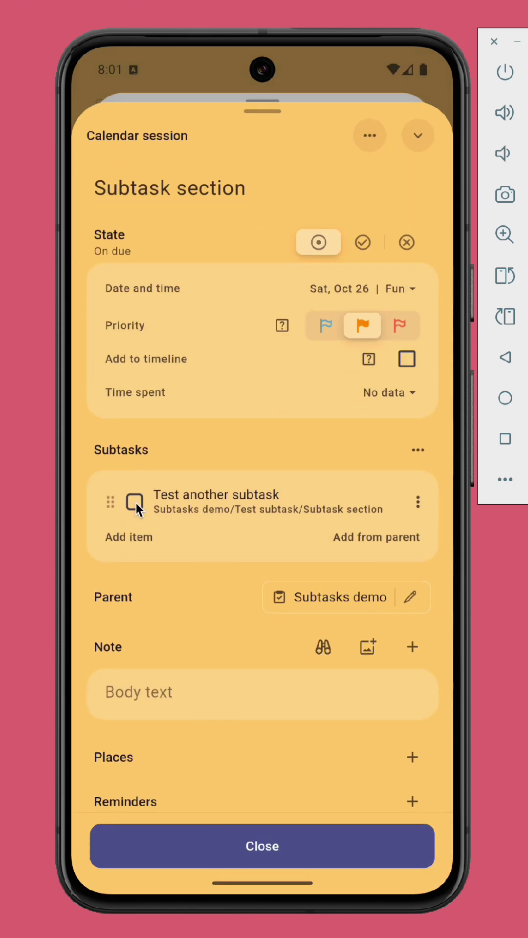
pyautogui.click(134, 501)
pyautogui.click(296, 851)
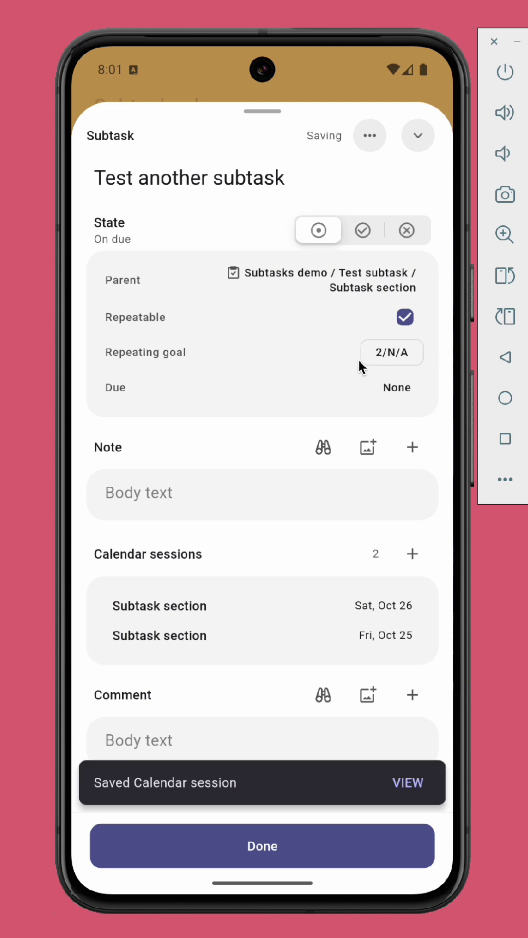
# Add a Subtasks-based KPI to the Subtasks demo task
pyautogui.click(253, 845)
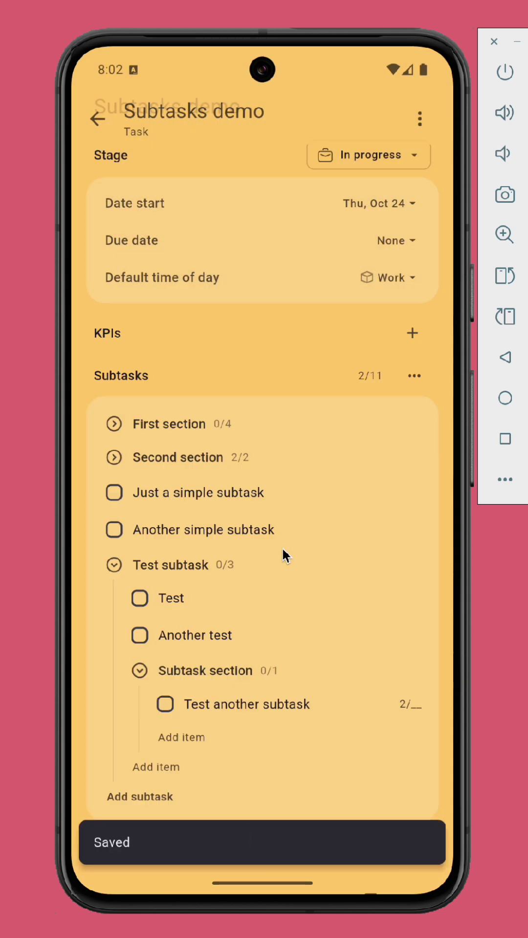
pyautogui.click(412, 333)
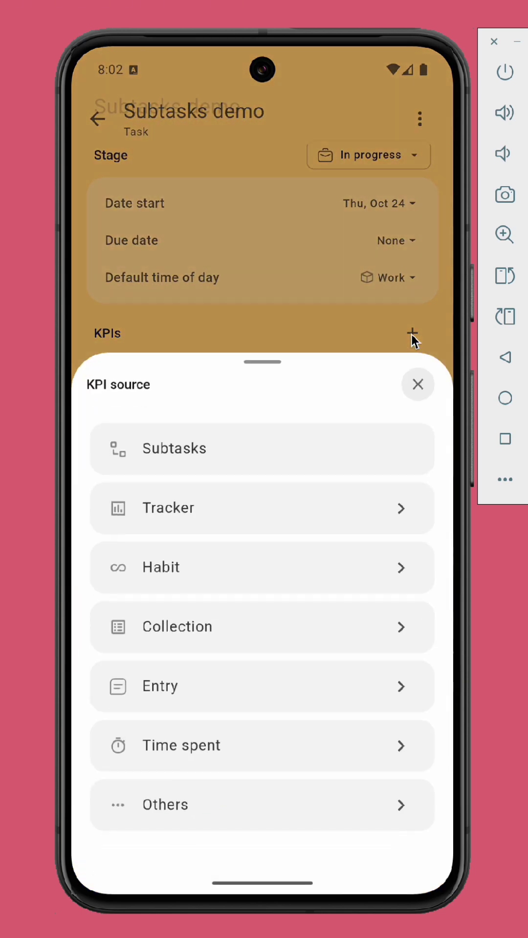
pyautogui.click(322, 445)
# Check off both items under Another subsection in First section, then collapse First section
pyautogui.click(176, 502)
pyautogui.click(190, 568)
pyautogui.click(168, 598)
pyautogui.click(166, 636)
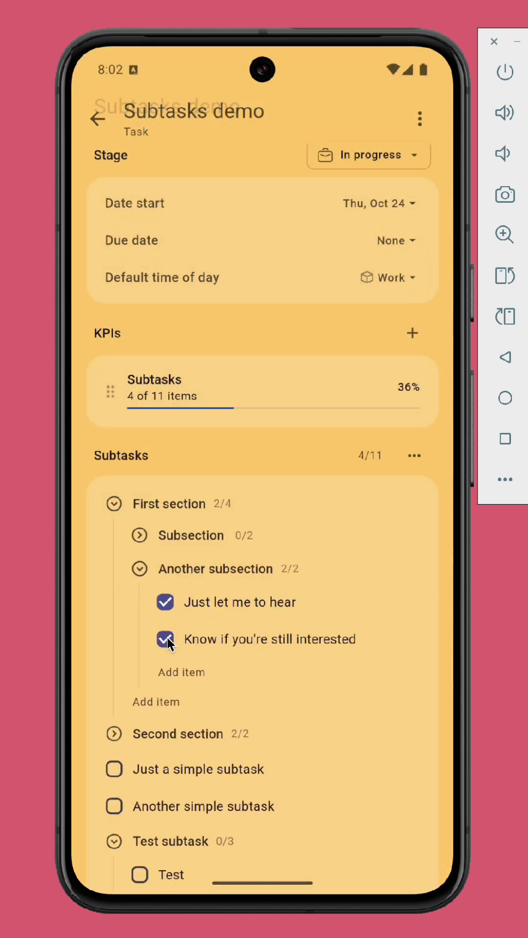
pyautogui.click(159, 504)
# Open the Planner in week view and browse to show Friday–Saturday, Oct 25–26
pyautogui.click(103, 123)
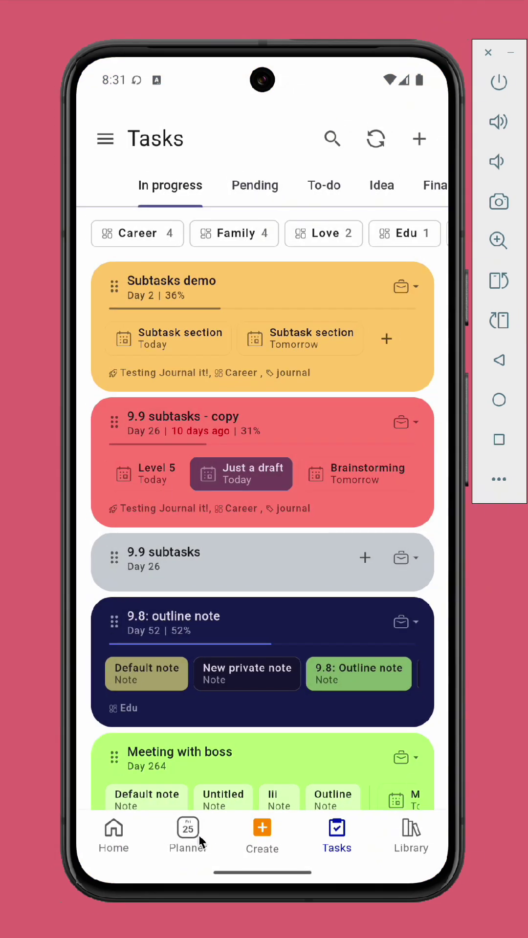
pyautogui.click(188, 832)
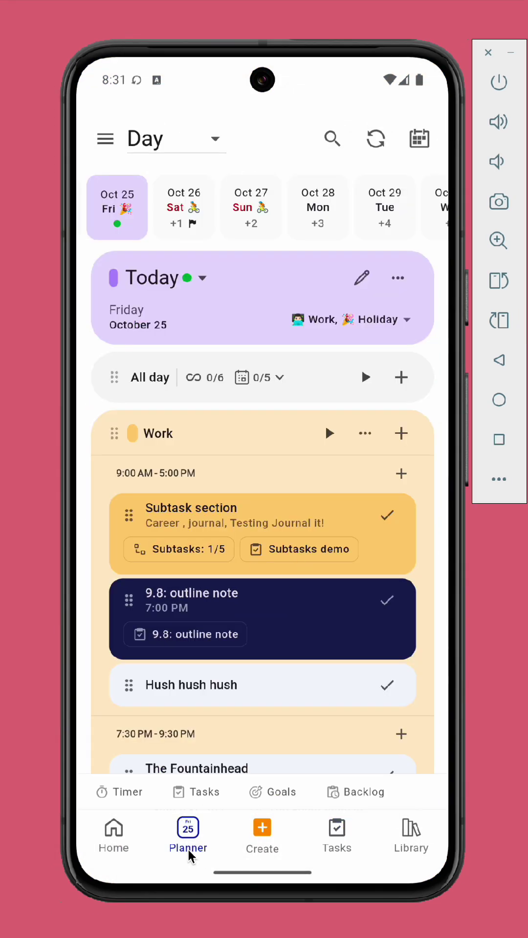
pyautogui.click(187, 851)
pyautogui.moveTo(335, 658); pyautogui.dragTo(351, 606)
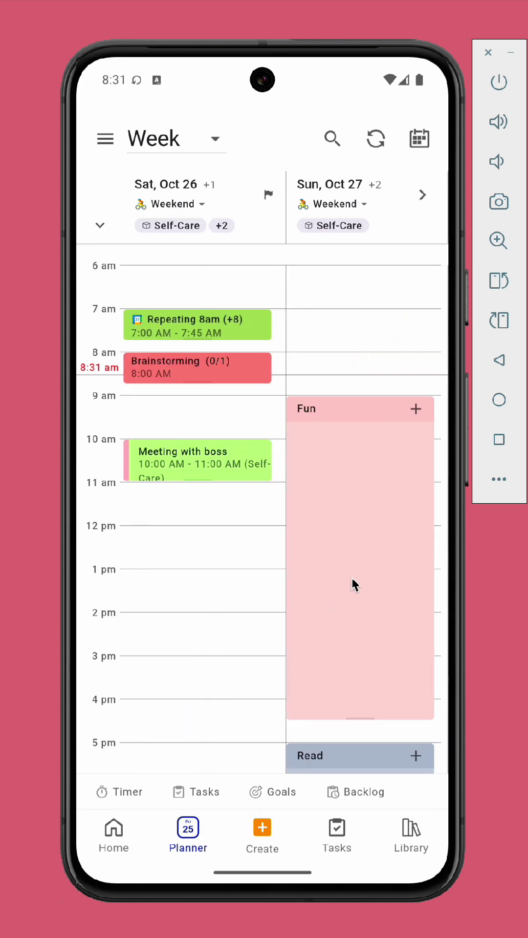
pyautogui.click(422, 195)
pyautogui.moveTo(327, 486); pyautogui.dragTo(235, 552)
pyautogui.click(100, 190)
pyautogui.moveTo(220, 603); pyautogui.dragTo(445, 603)
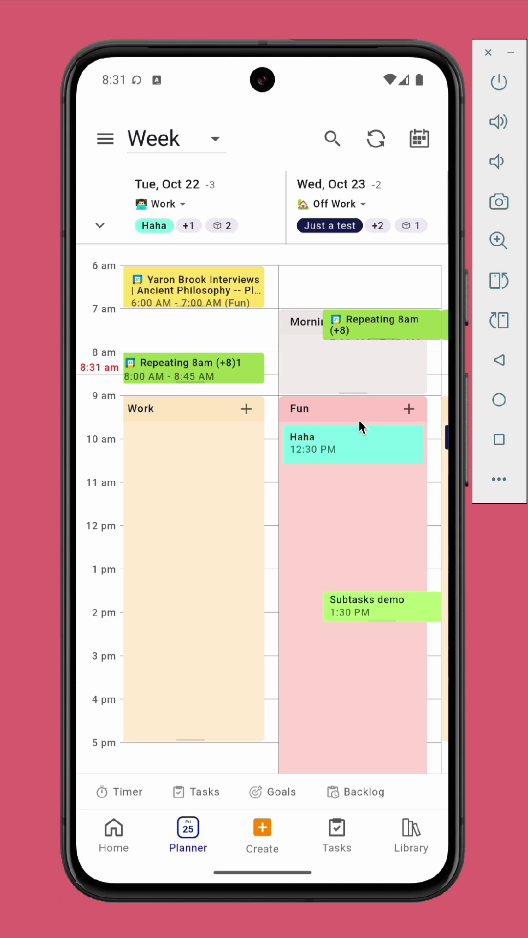
pyautogui.moveTo(360, 430); pyautogui.dragTo(272, 498)
pyautogui.moveTo(337, 555); pyautogui.dragTo(276, 597)
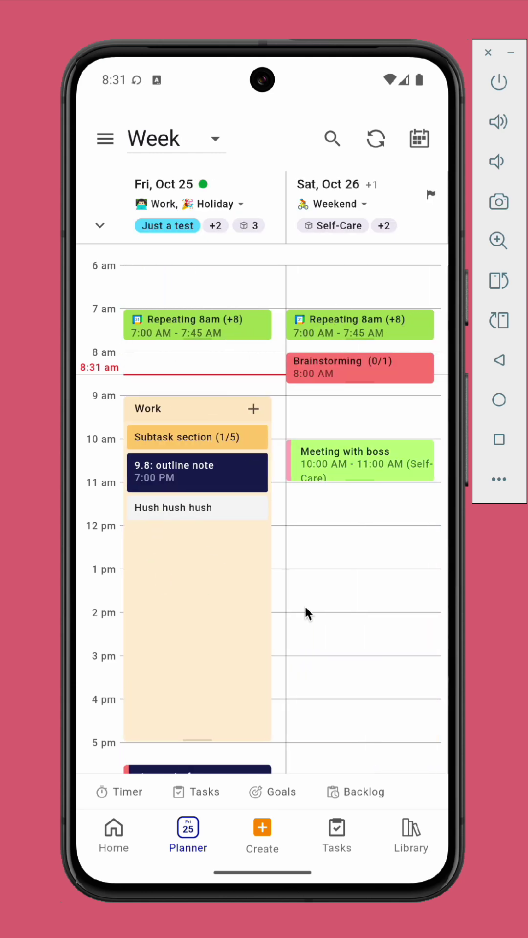
# Add the Test theme to Friday, Oct 25 and remove Holiday
pyautogui.click(234, 201)
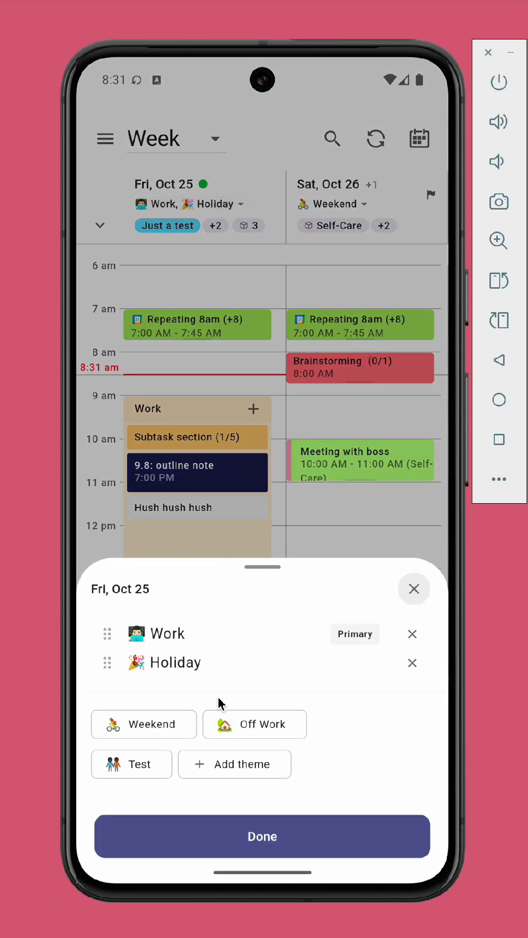
pyautogui.click(145, 769)
pyautogui.click(413, 674)
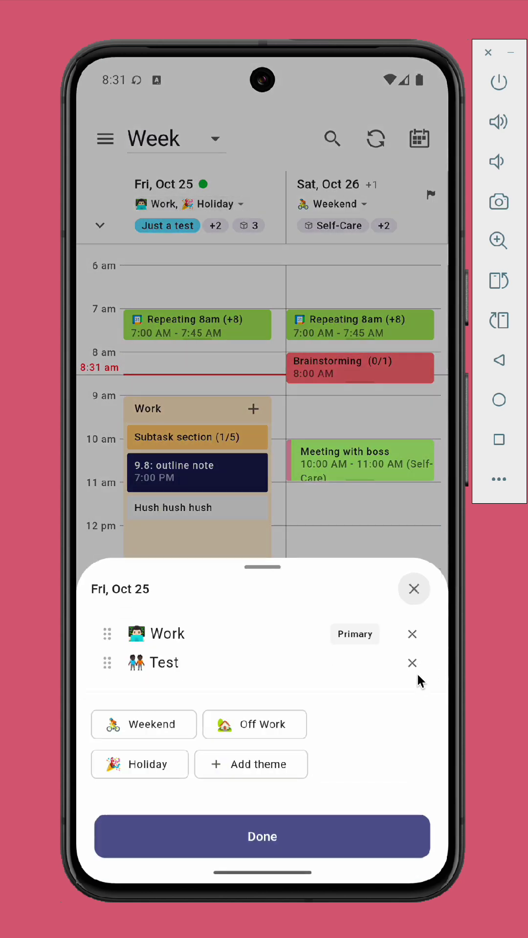
pyautogui.click(295, 839)
pyautogui.click(100, 225)
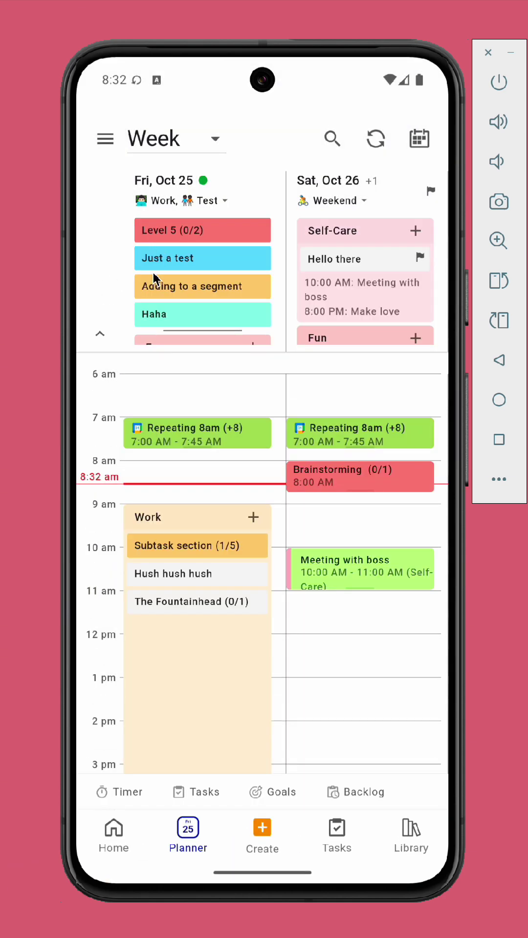
# Drag header items into Friday's timeline, including Level 5 at 2:30 PM and Adding to a segment
pyautogui.moveTo(121, 643); pyautogui.dragTo(171, 309)
pyautogui.moveTo(192, 167); pyautogui.dragTo(268, 612)
pyautogui.moveTo(208, 200); pyautogui.dragTo(186, 542)
pyautogui.moveTo(203, 241); pyautogui.dragTo(203, 180)
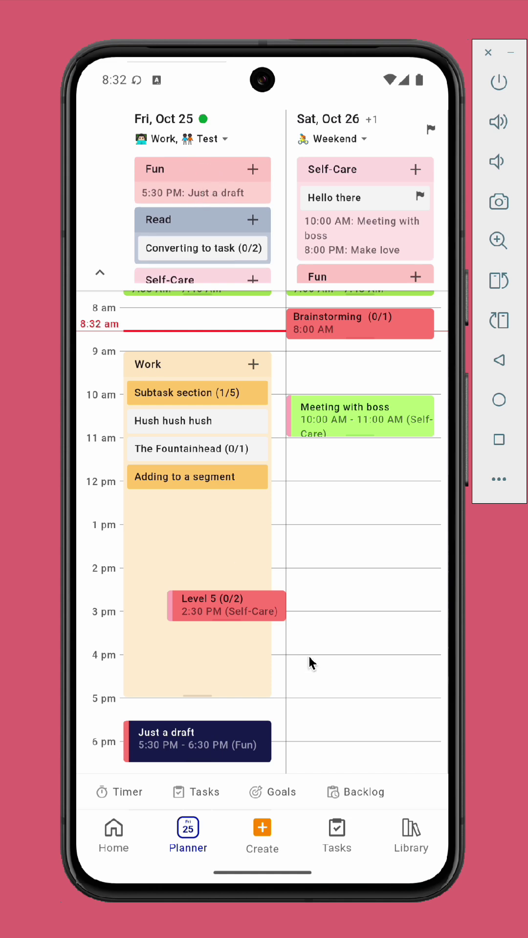
pyautogui.moveTo(310, 650); pyautogui.dragTo(304, 356)
pyautogui.moveTo(195, 219); pyautogui.dragTo(188, 630)
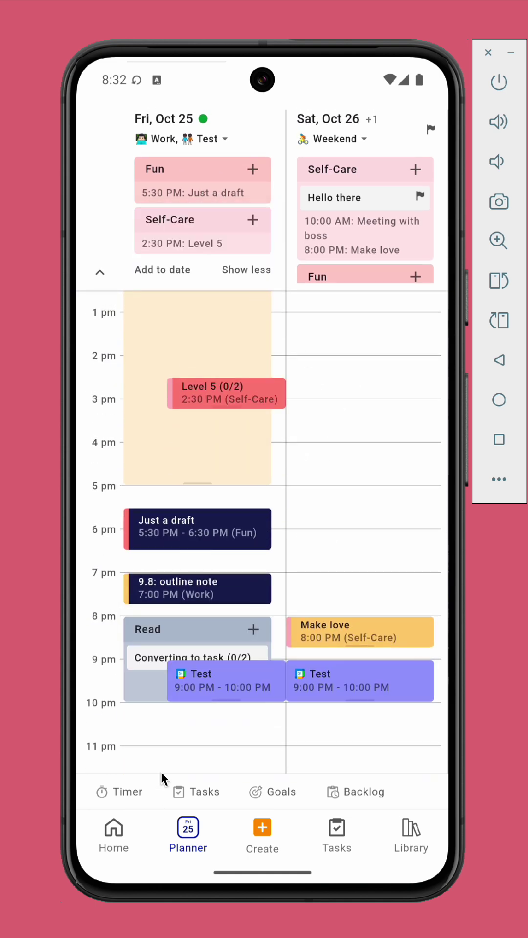
pyautogui.click(99, 270)
# Move Level 5 to Saturday 12:00–1:00 PM and Adding to a segment to Saturday 2:00–3:45 PM
pyautogui.moveTo(348, 382); pyautogui.dragTo(347, 608)
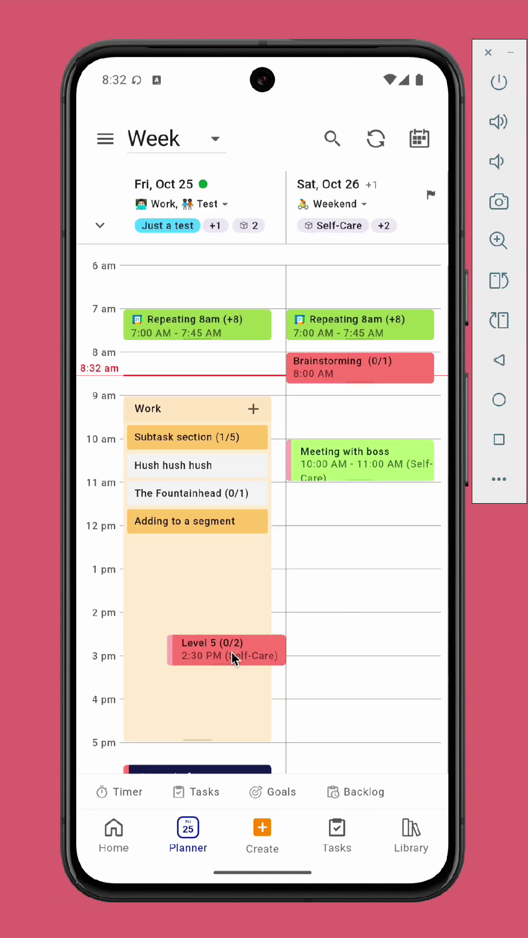
pyautogui.moveTo(232, 658); pyautogui.dragTo(323, 572)
pyautogui.click(336, 565)
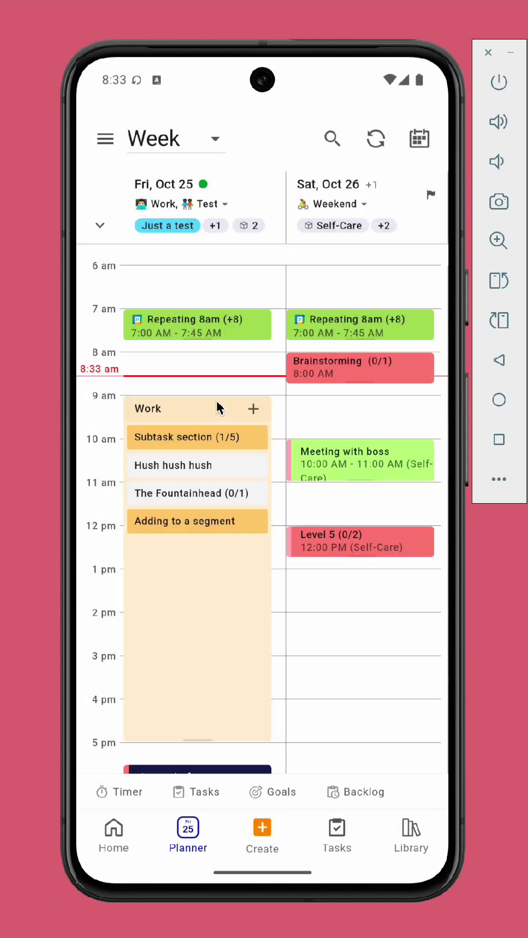
pyautogui.moveTo(179, 528); pyautogui.dragTo(298, 636)
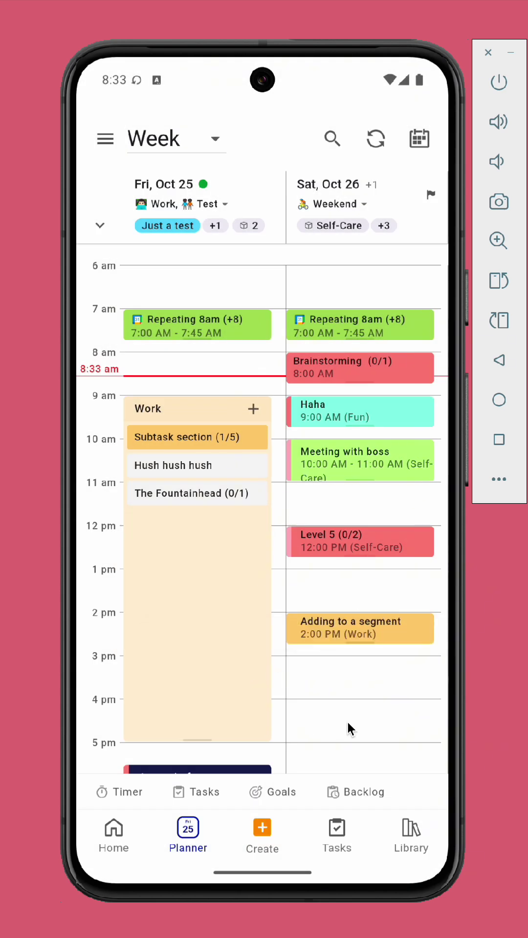
pyautogui.moveTo(359, 648); pyautogui.dragTo(319, 725)
pyautogui.moveTo(357, 555)
pyautogui.mouseDown()
pyautogui.moveTo(357, 584)
pyautogui.moveTo(357, 572)
pyautogui.mouseUp()
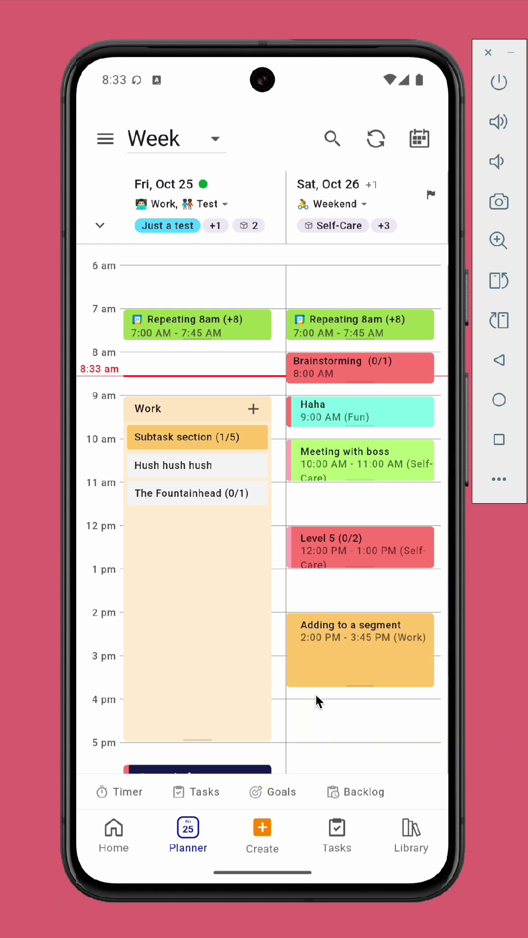
# Browse the In progress tasks and the one-time and repeating goals lists
pyautogui.click(186, 795)
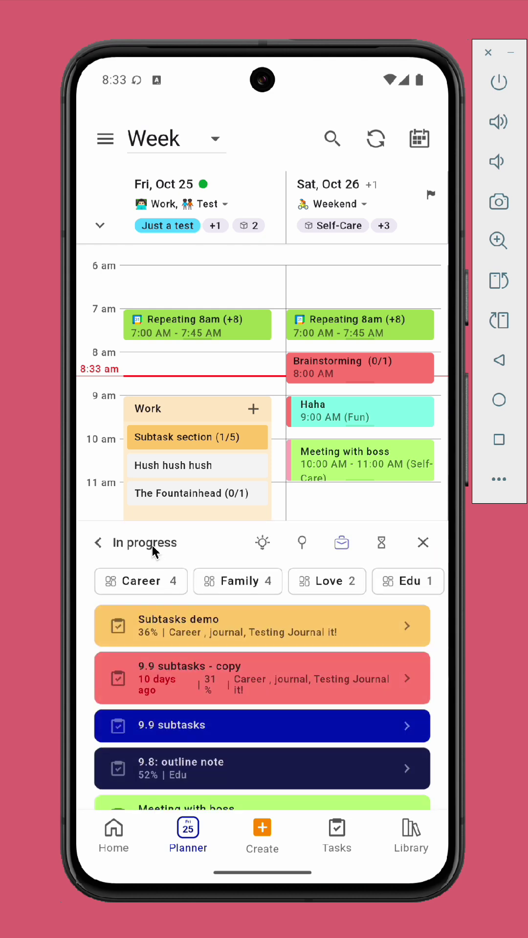
pyautogui.click(126, 545)
pyautogui.click(271, 791)
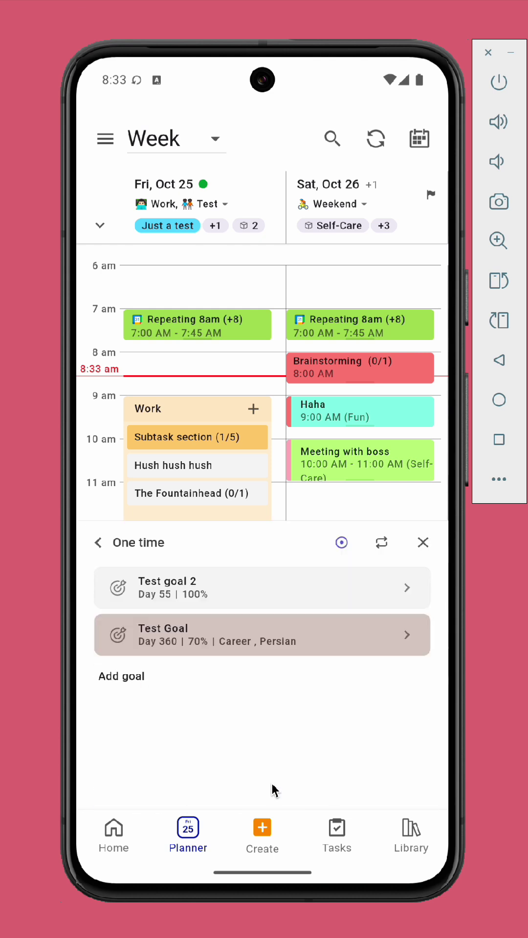
pyautogui.click(381, 543)
pyautogui.click(342, 543)
pyautogui.click(128, 541)
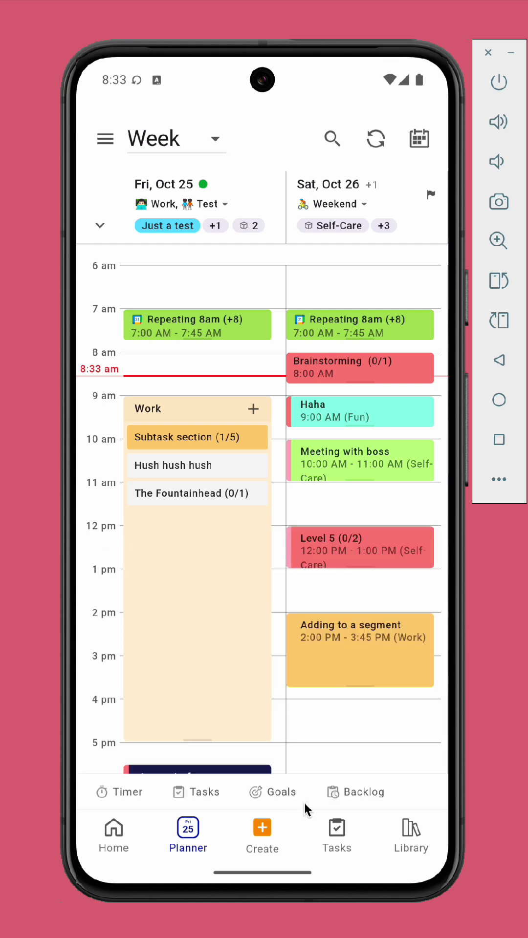
# Check the Work backlog, then schedule Subtasks demo on Saturday at 10:30 AM
pyautogui.click(355, 792)
pyautogui.moveTo(326, 740); pyautogui.dragTo(342, 720)
pyautogui.click(123, 543)
pyautogui.click(194, 791)
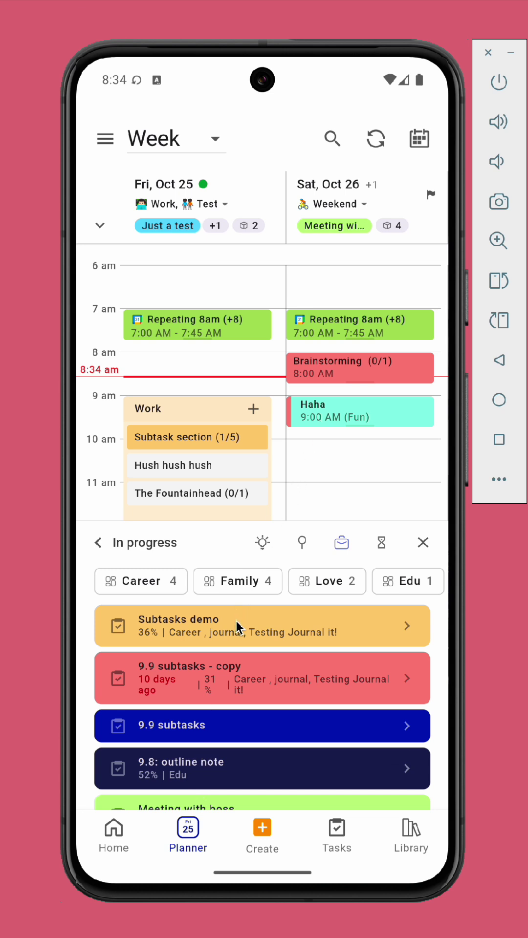
pyautogui.moveTo(236, 627); pyautogui.dragTo(356, 476)
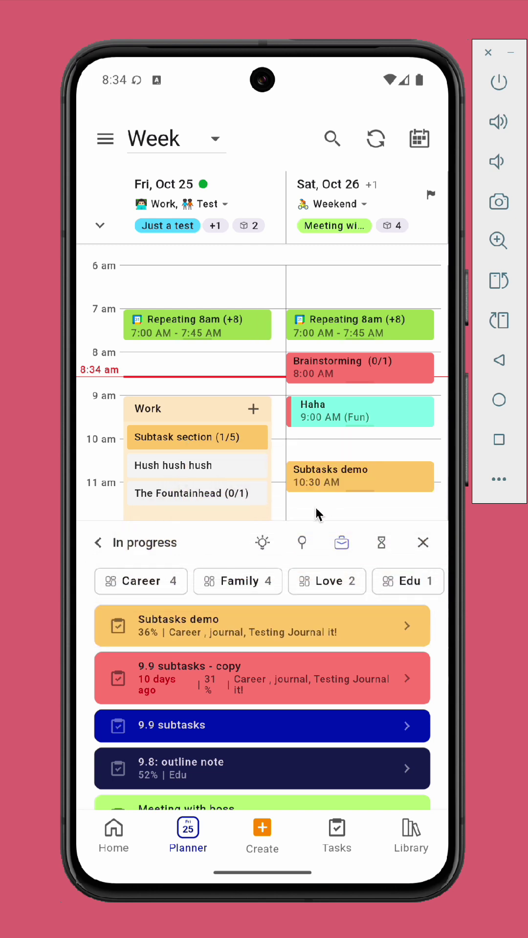
# From the Subtasks demo details, move the Subtask section session to Sunday Oct 27 at 7 AM
pyautogui.click(299, 626)
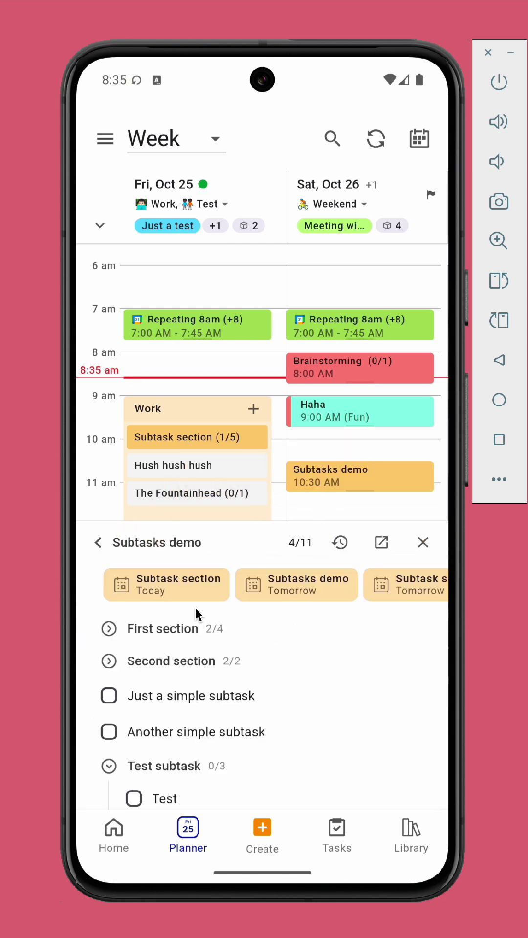
pyautogui.moveTo(325, 593); pyautogui.dragTo(245, 576)
pyautogui.moveTo(342, 423); pyautogui.dragTo(161, 434)
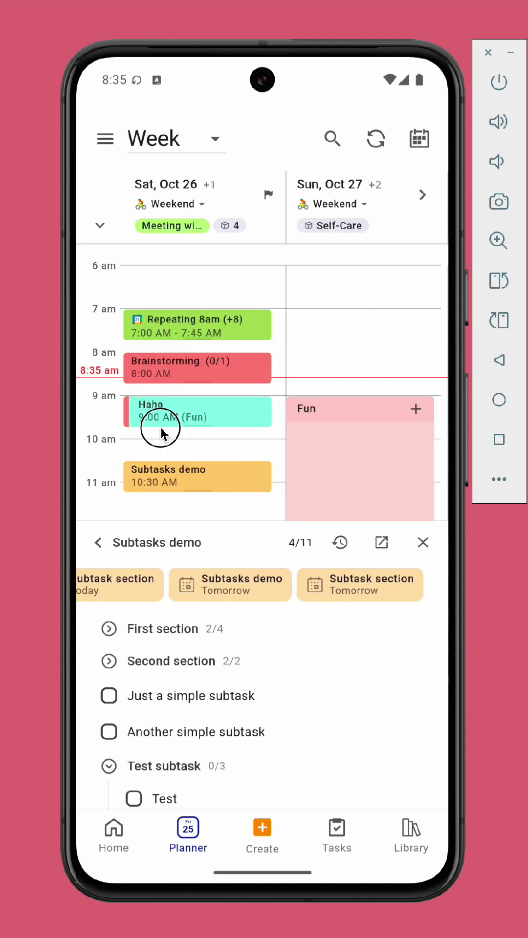
pyautogui.moveTo(341, 586); pyautogui.dragTo(345, 352)
pyautogui.click(283, 735)
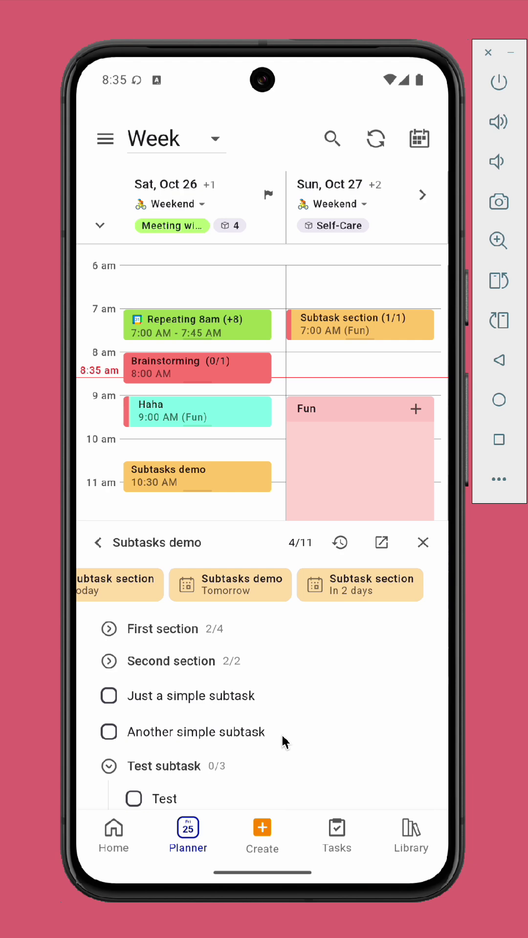
# Schedule Test subtask on Sunday at 8 AM and view its past sessions
pyautogui.scroll(-2, 210, 712)
pyautogui.moveTo(183, 723); pyautogui.dragTo(361, 396)
pyautogui.click(340, 542)
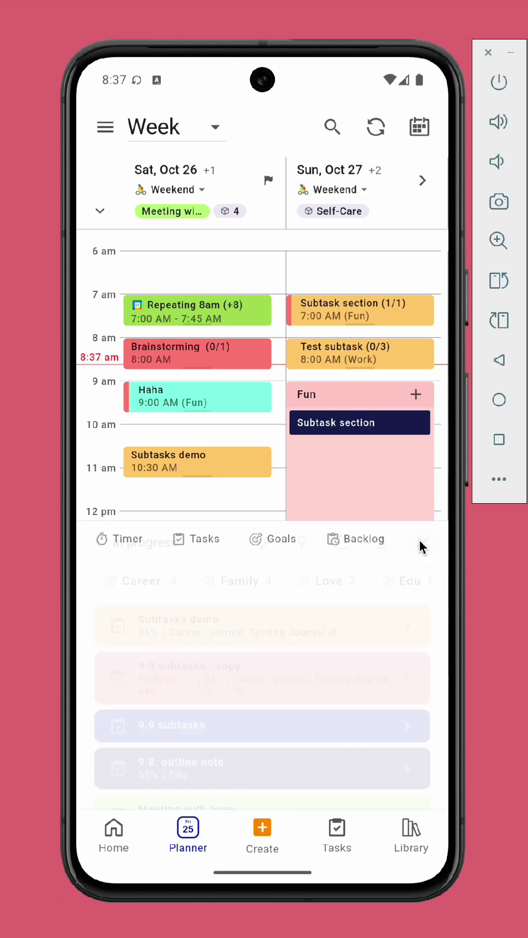
# Close the task panel and show the planner's month view with the in-progress tasks list
pyautogui.click(421, 542)
pyautogui.click(190, 840)
pyautogui.click(203, 795)
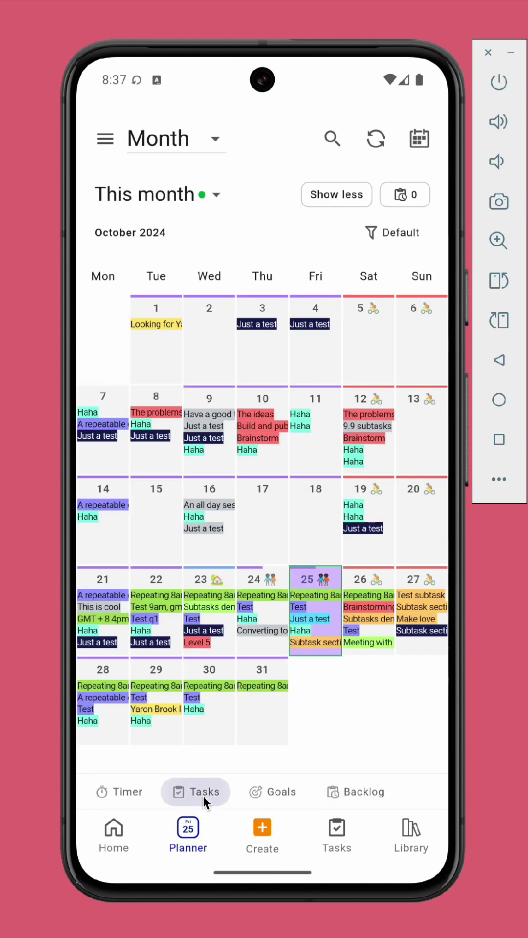
# Drop Subtasks demo onto October 31 and show that day's schedule below the month
pyautogui.moveTo(365, 467); pyautogui.dragTo(404, 184)
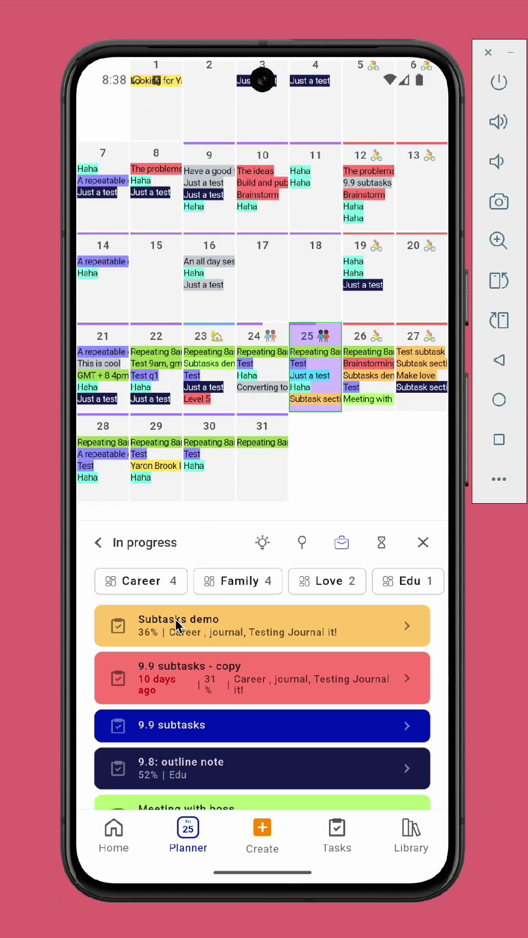
pyautogui.moveTo(175, 619); pyautogui.dragTo(258, 478)
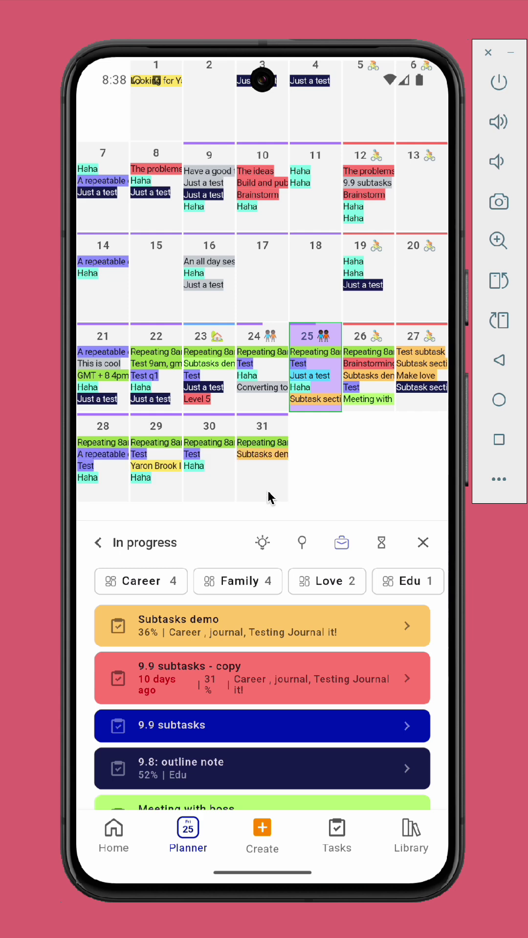
pyautogui.click(268, 497)
pyautogui.click(423, 543)
# In Friday Oct 25's day view, add Subtasks demo to the Fun block beneath Just a draft
pyautogui.moveTo(313, 700); pyautogui.dragTo(339, 465)
pyautogui.click(187, 829)
pyautogui.click(188, 829)
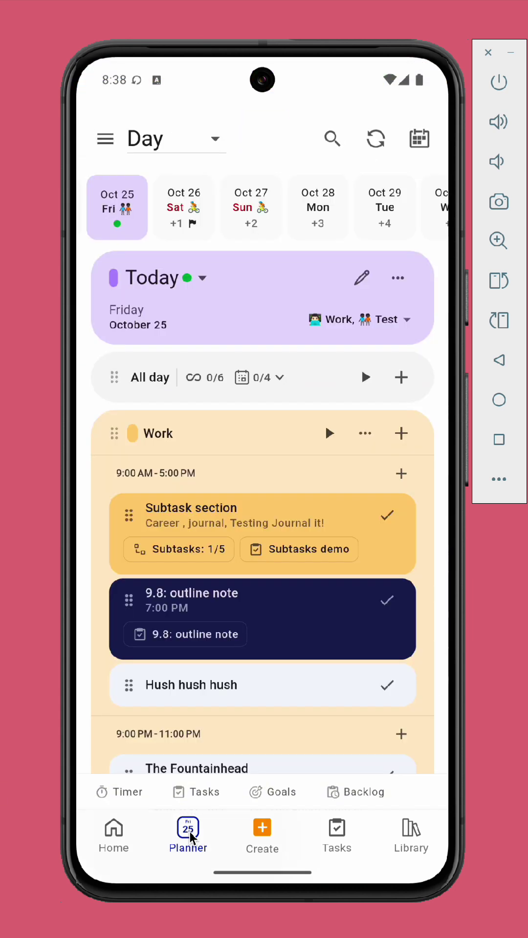
pyautogui.moveTo(256, 740); pyautogui.dragTo(359, 190)
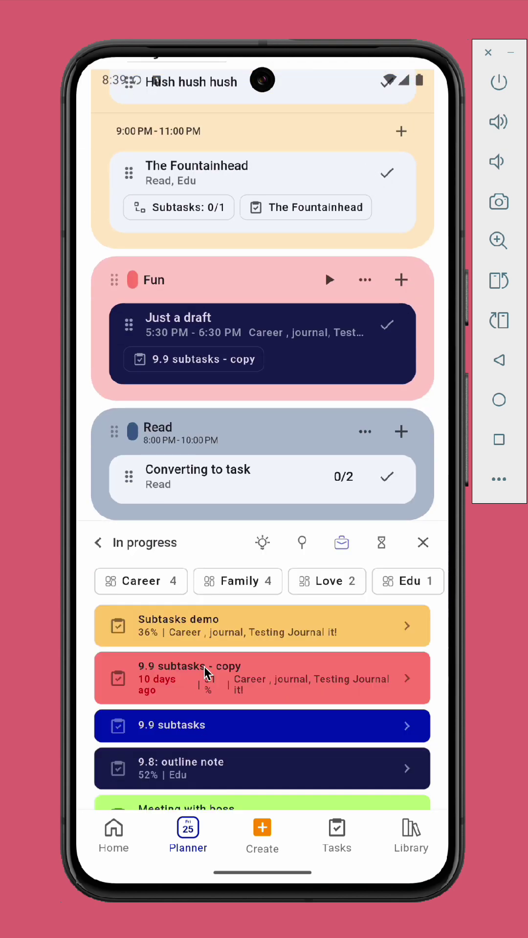
pyautogui.moveTo(218, 632); pyautogui.dragTo(226, 329)
pyautogui.click(423, 542)
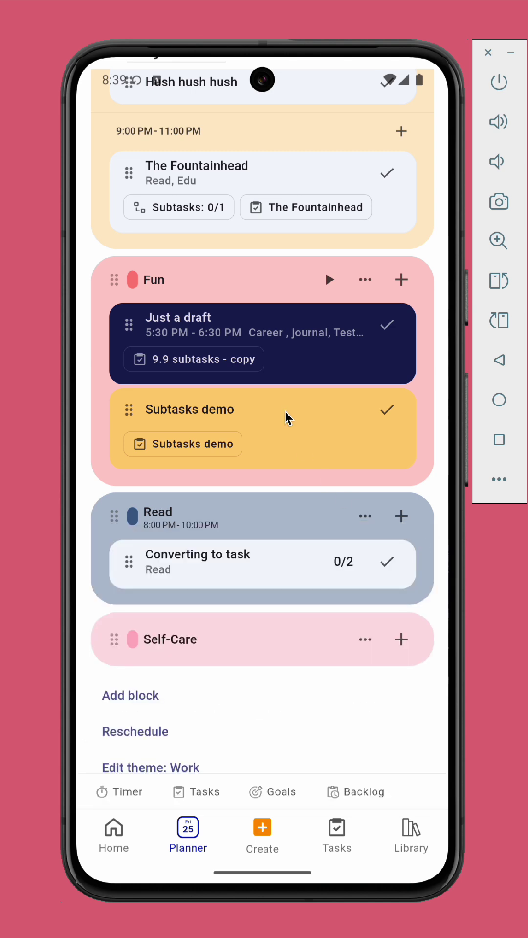
pyautogui.scroll(10, 218, 550)
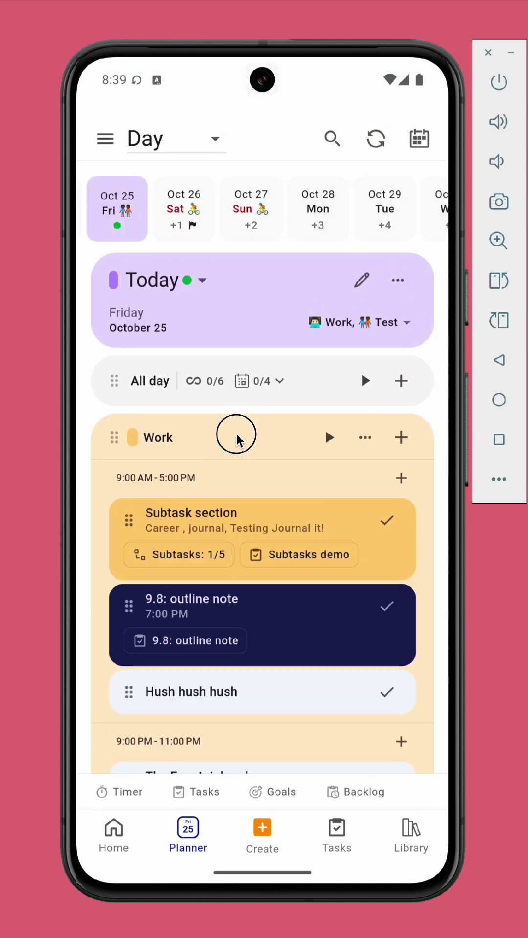
# Reorder the day's cards, placing Hush hush hush below The Fountainhead
pyautogui.moveTo(302, 662); pyautogui.dragTo(328, 473)
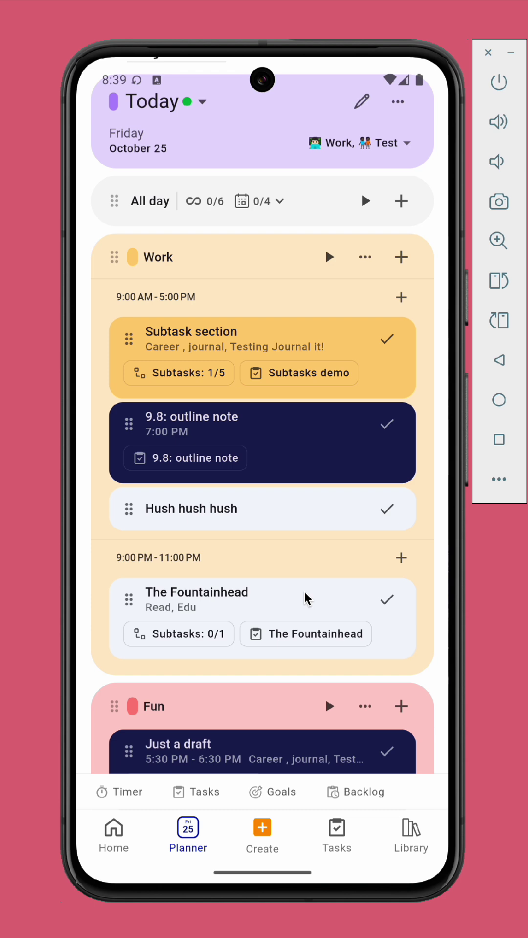
pyautogui.moveTo(274, 518); pyautogui.dragTo(278, 568)
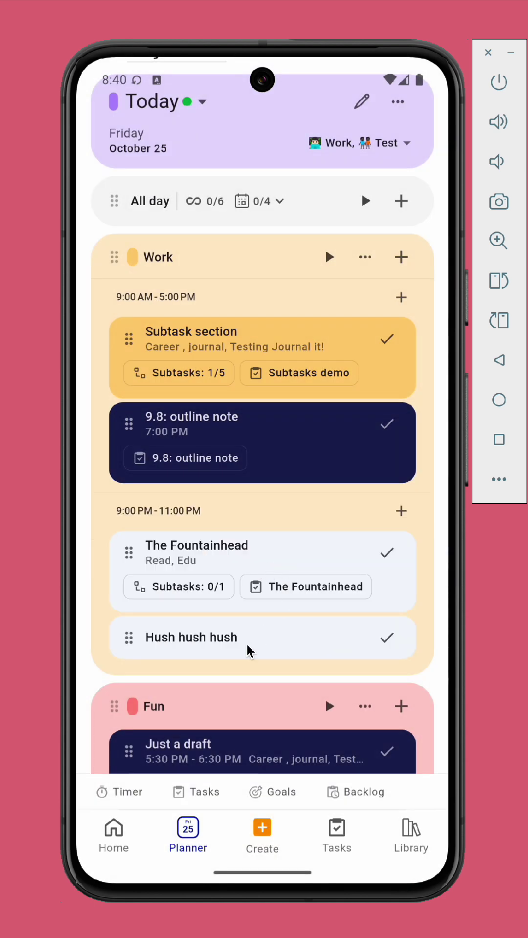
pyautogui.click(226, 644)
pyautogui.click(303, 412)
pyautogui.moveTo(304, 412); pyautogui.dragTo(300, 624)
# Move Subtask section from Friday's Work block to Sunday Oct 27, check Sunday's schedule, then return to Oct 25
pyautogui.moveTo(318, 513); pyautogui.dragTo(243, 382)
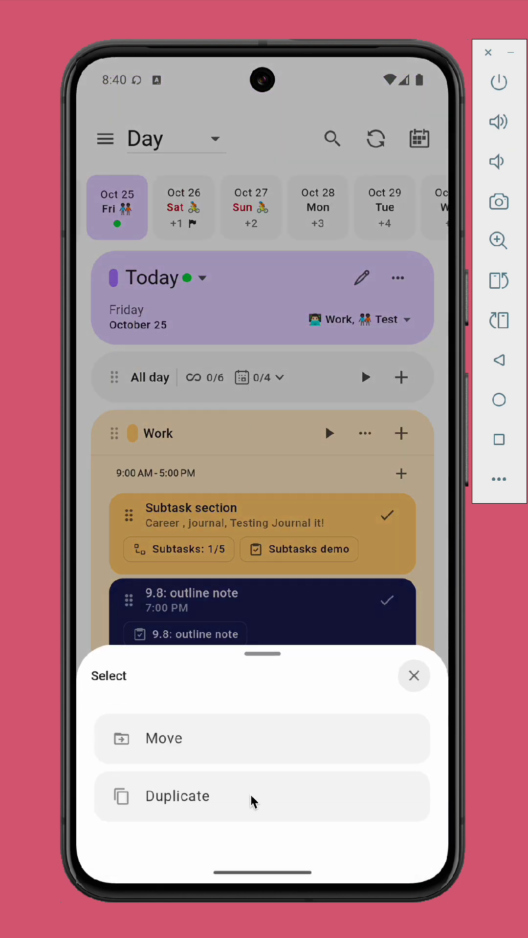
pyautogui.click(261, 739)
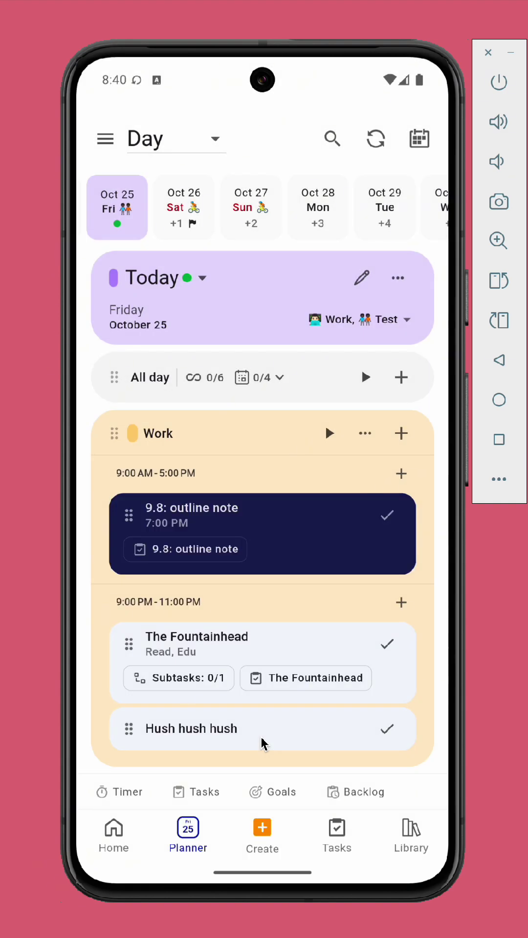
pyautogui.moveTo(262, 743); pyautogui.dragTo(288, 674)
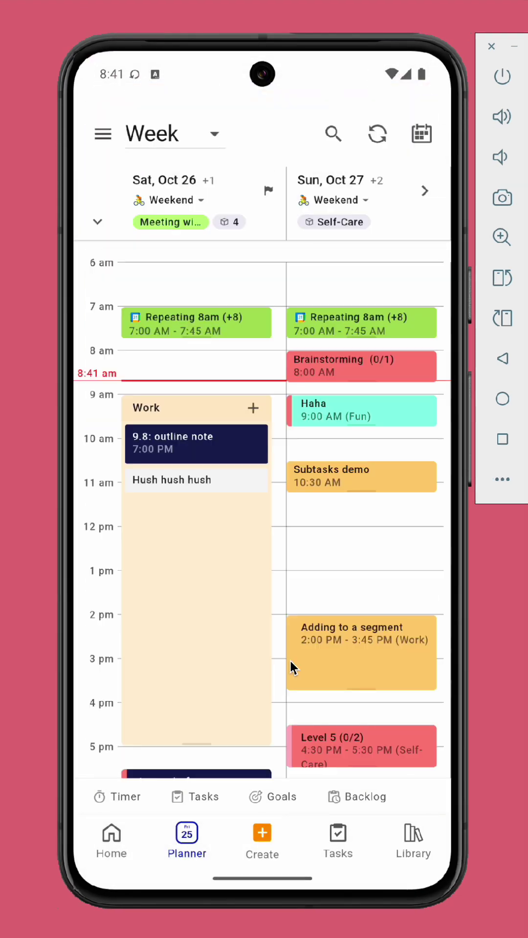
pyautogui.moveTo(316, 472); pyautogui.dragTo(369, 383)
pyautogui.click(414, 459)
pyautogui.click(414, 460)
pyautogui.click(415, 460)
pyautogui.click(186, 832)
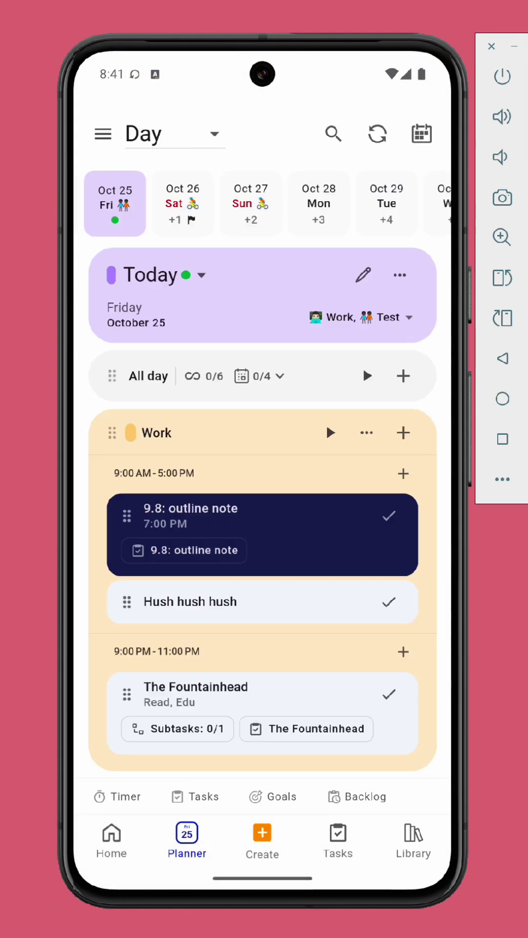